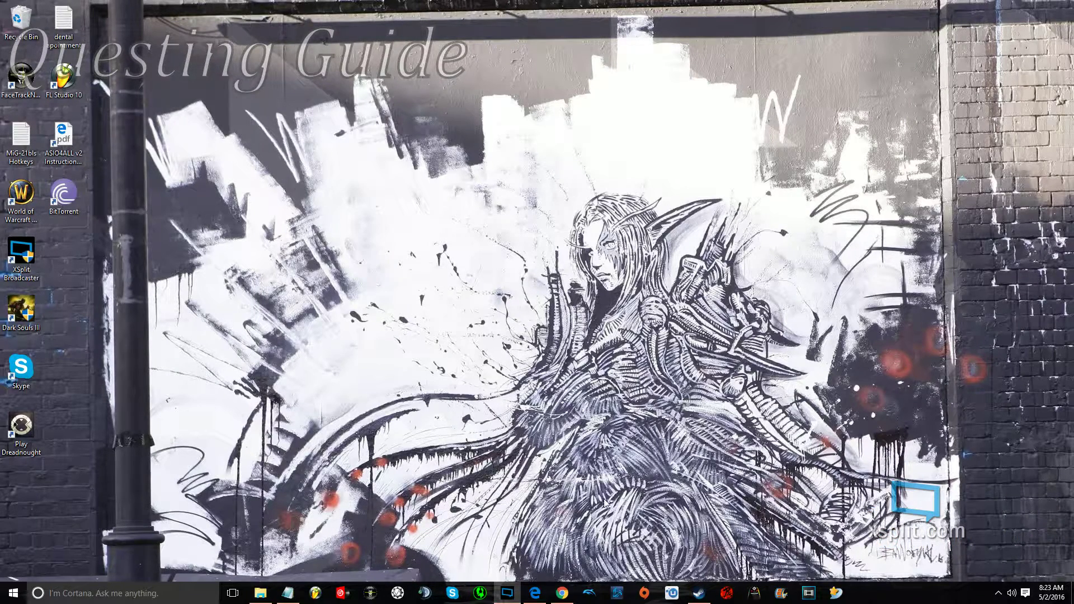
# Delete the old dreadnought shortcut from the Steam library and start adding a non-Steam game.
pyautogui.click(699, 588)
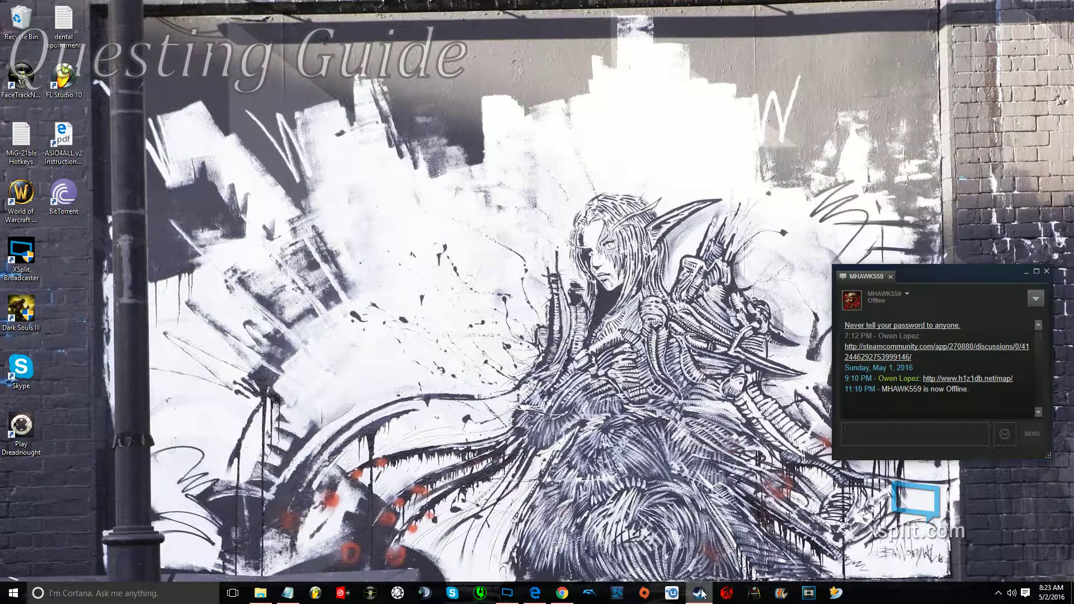
pyautogui.click(700, 593)
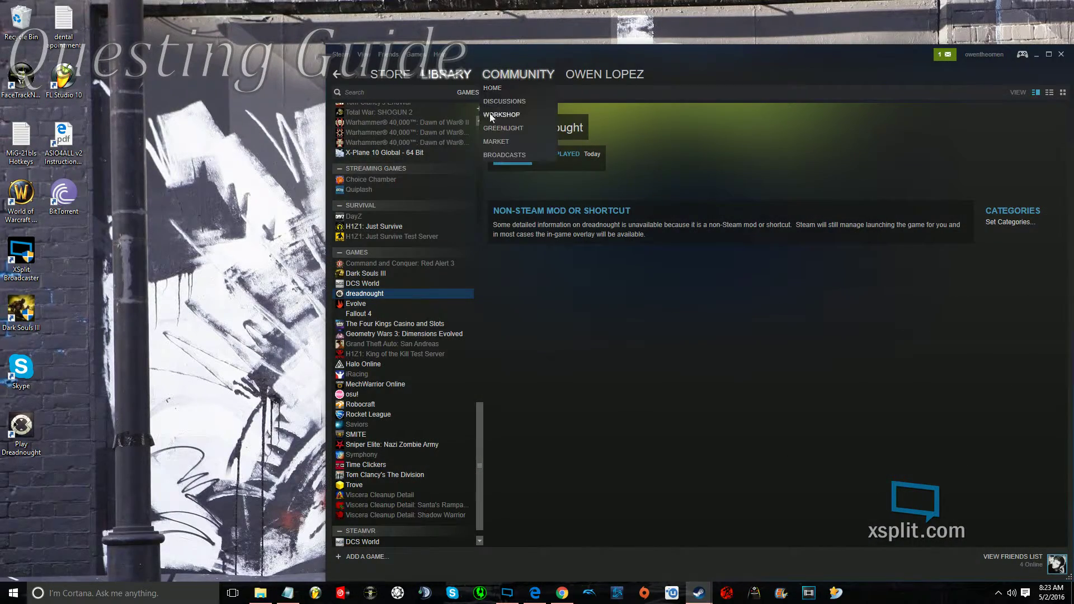
pyautogui.rightClick(361, 293)
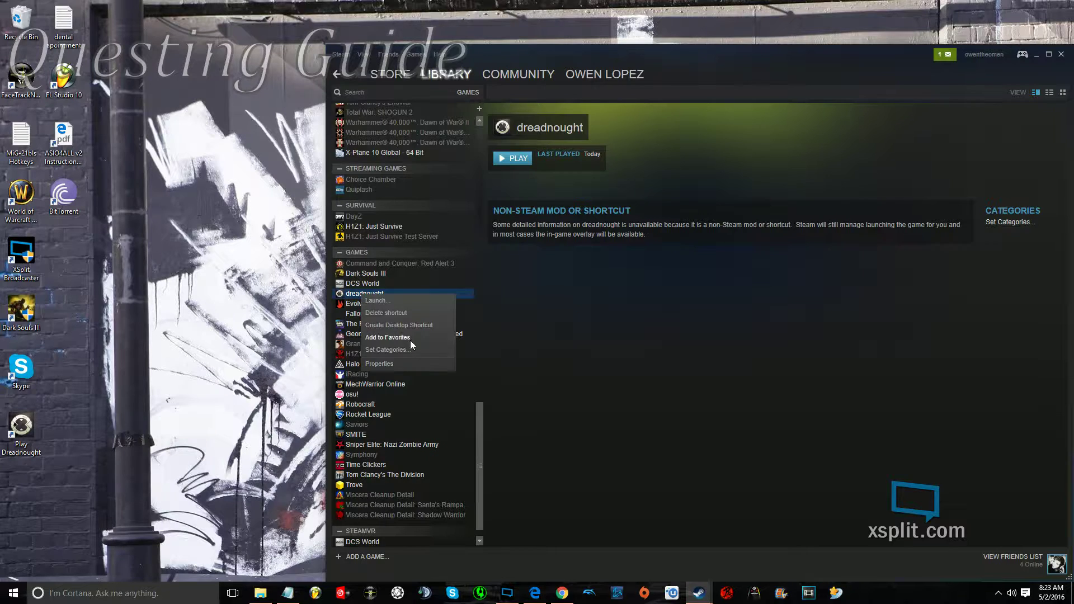
pyautogui.click(408, 311)
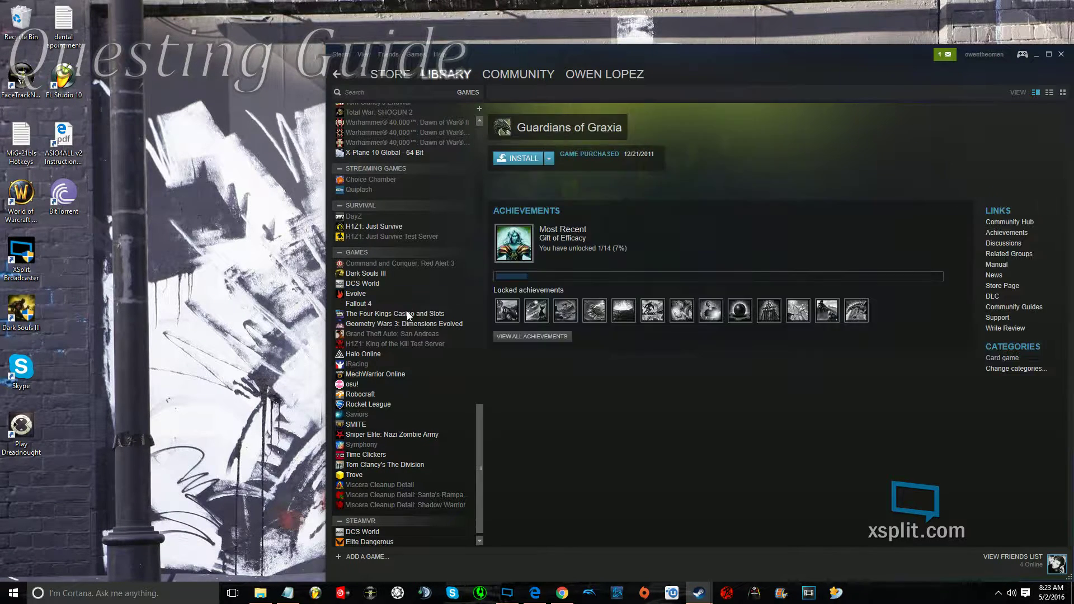
pyautogui.click(379, 561)
pyautogui.click(403, 517)
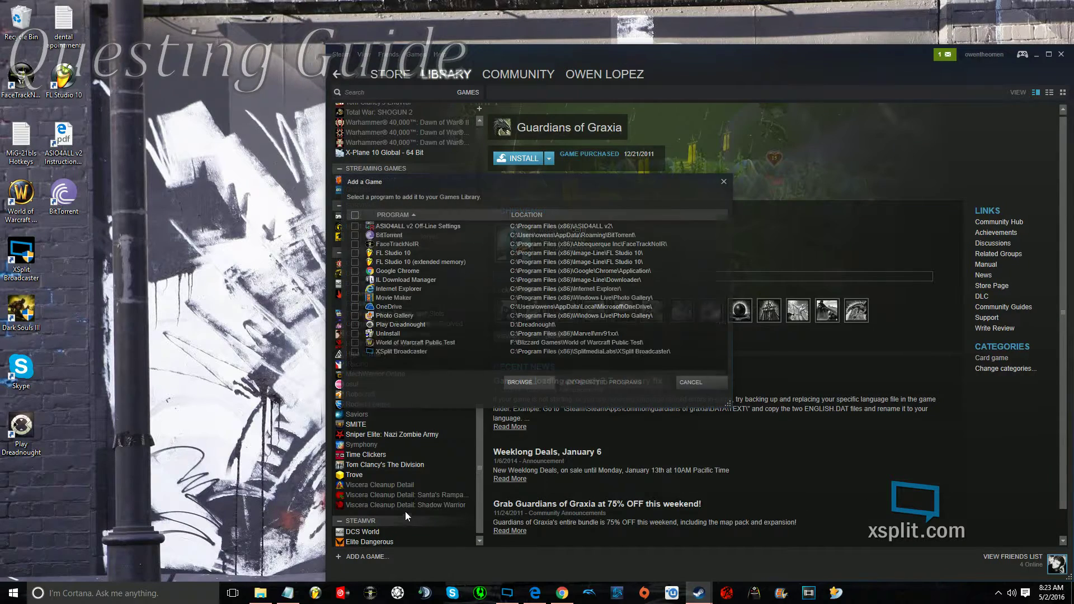
# Browse to D:\Dreadnought\DreadGame\DreadGame\Binaries\Win64 in the program picker.
pyautogui.click(525, 383)
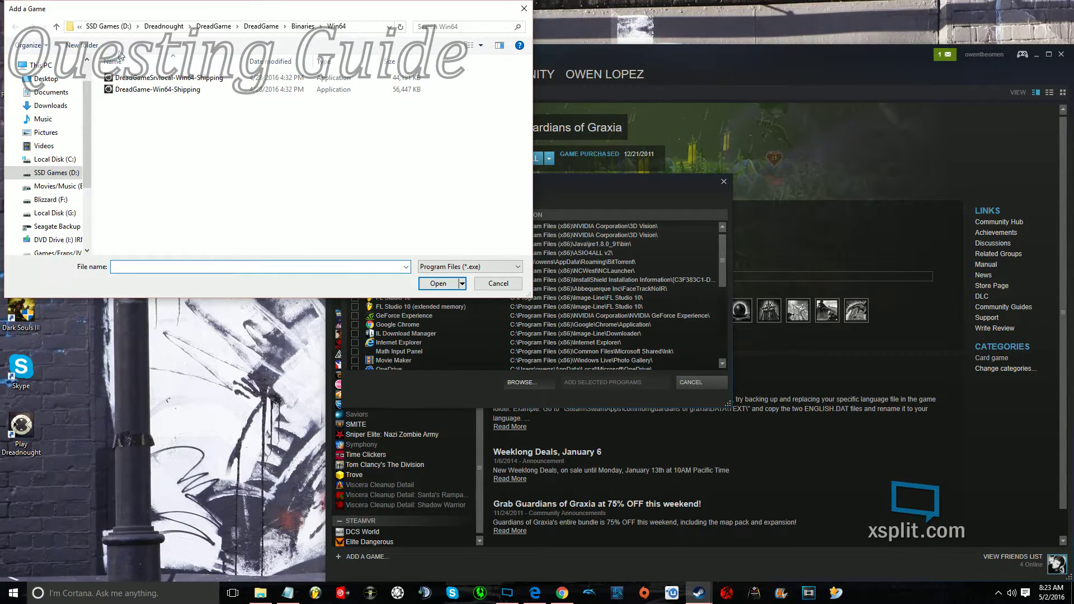
pyautogui.click(108, 27)
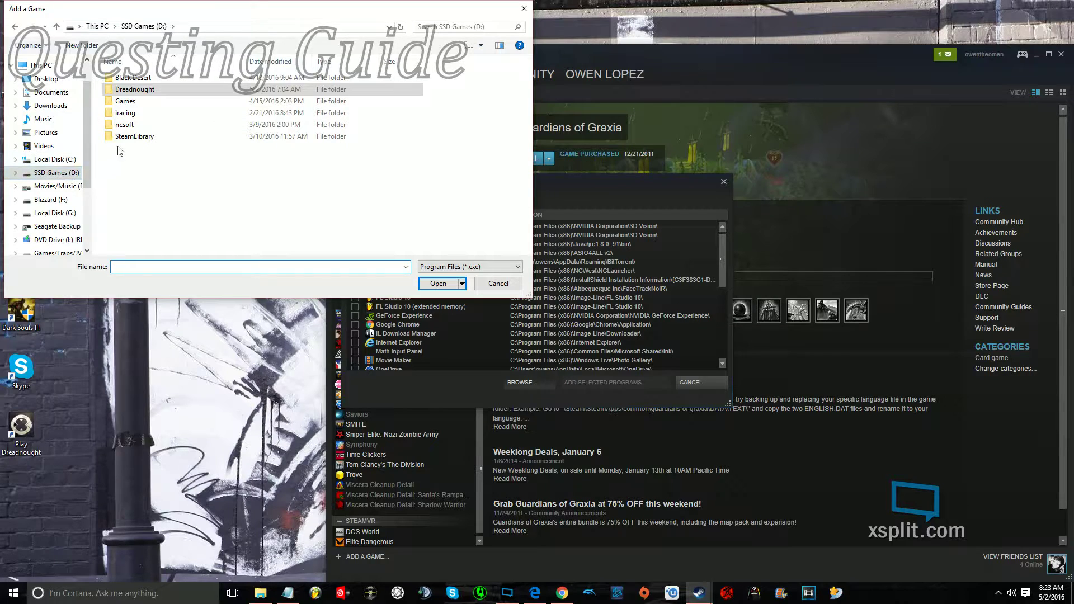
pyautogui.click(72, 172)
pyautogui.click(146, 89)
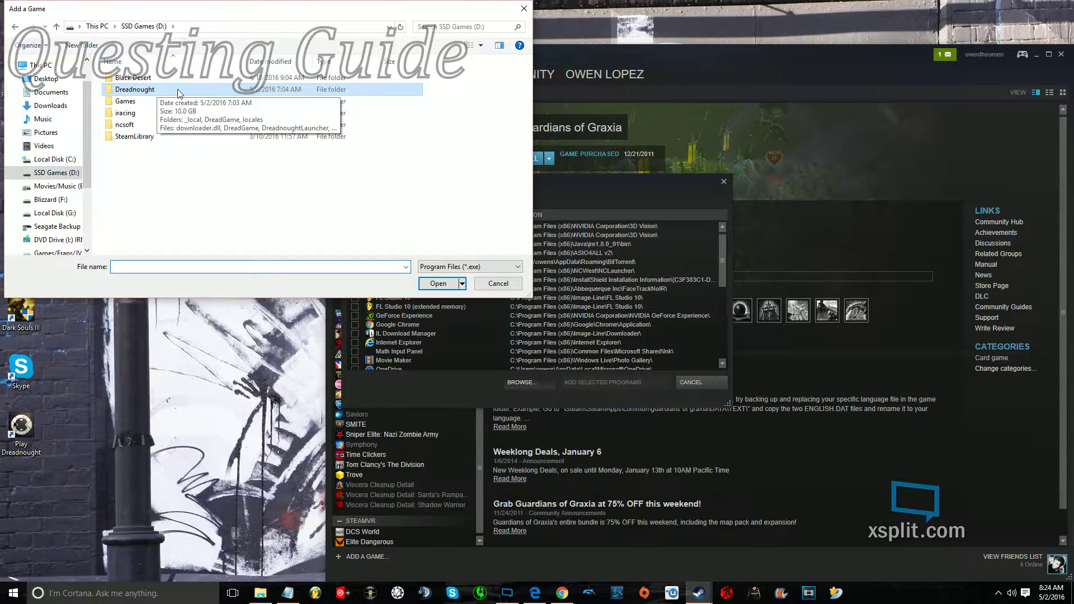
pyautogui.doubleClick(179, 91)
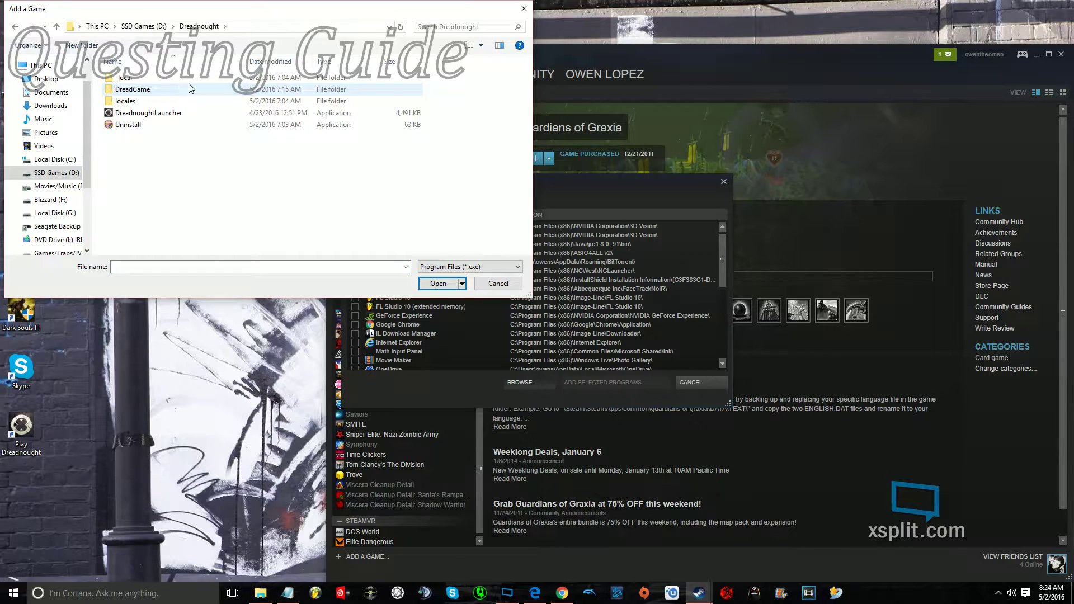
pyautogui.click(186, 90)
pyautogui.doubleClick(185, 89)
pyautogui.doubleClick(183, 80)
pyautogui.doubleClick(179, 81)
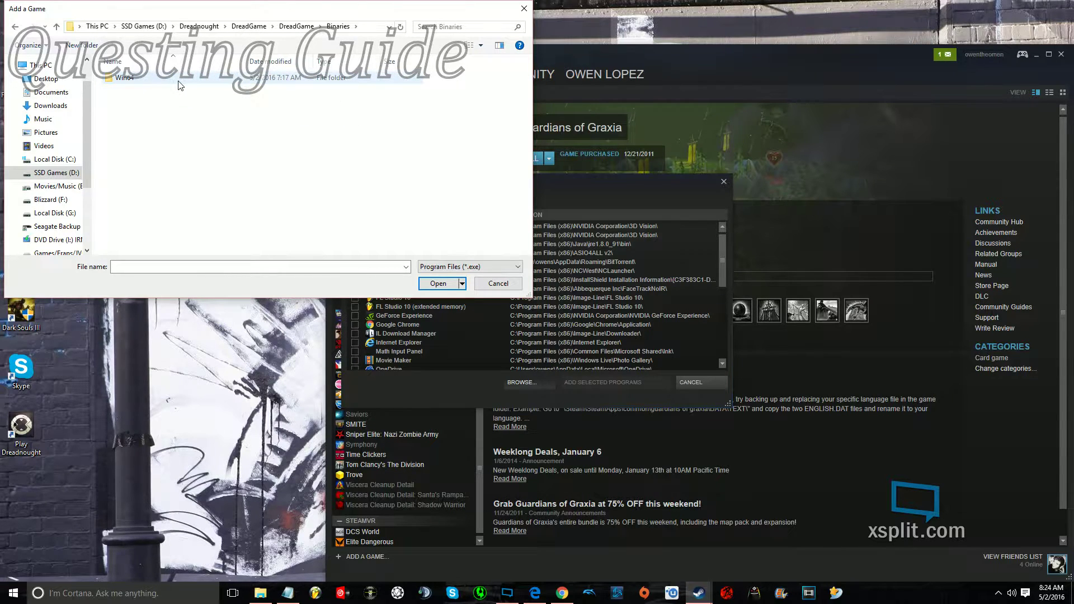
pyautogui.doubleClick(170, 79)
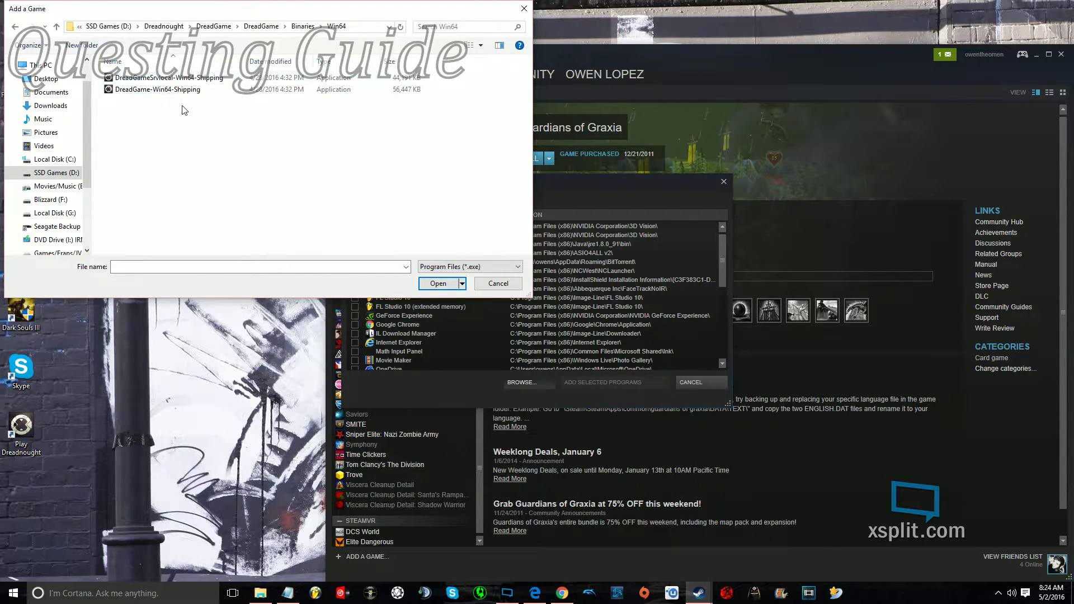
# Pick DreadGame-Win64-Shipping and add it to the library as a non-Steam game.
pyautogui.click(154, 94)
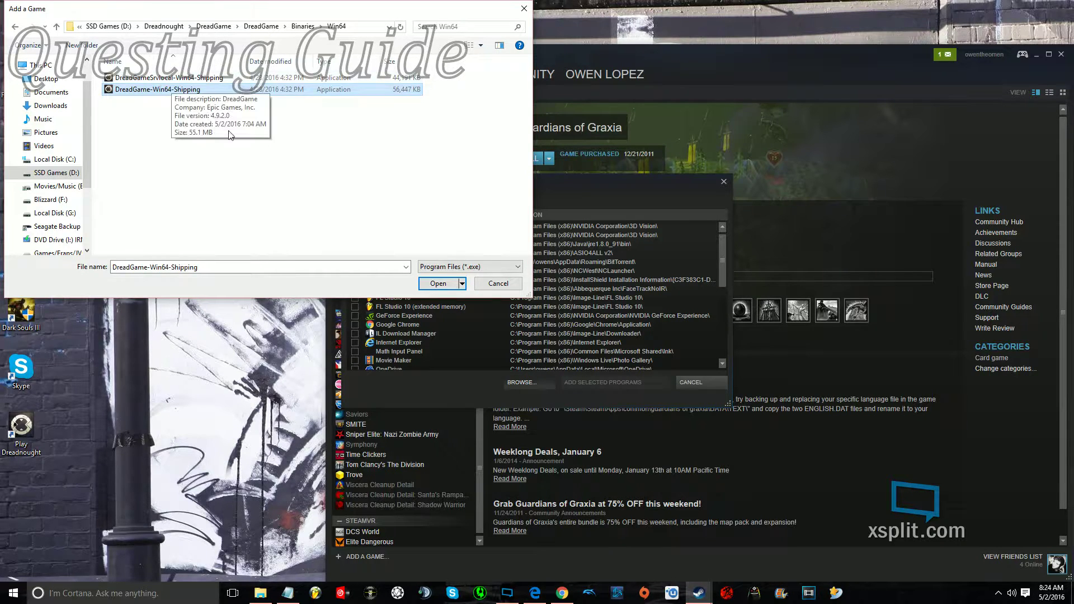
pyautogui.click(432, 285)
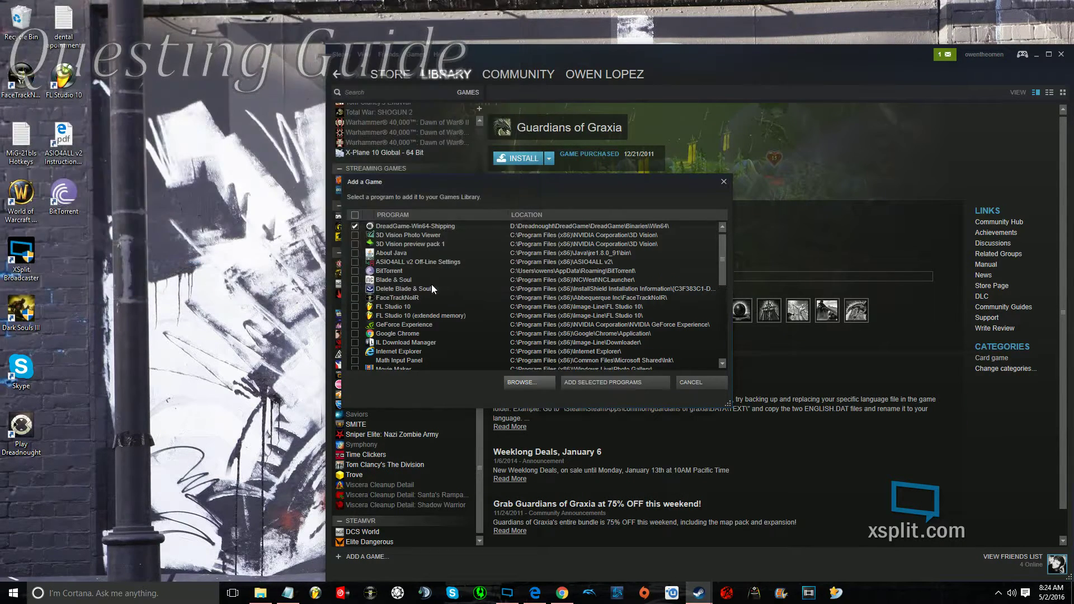
pyautogui.click(605, 383)
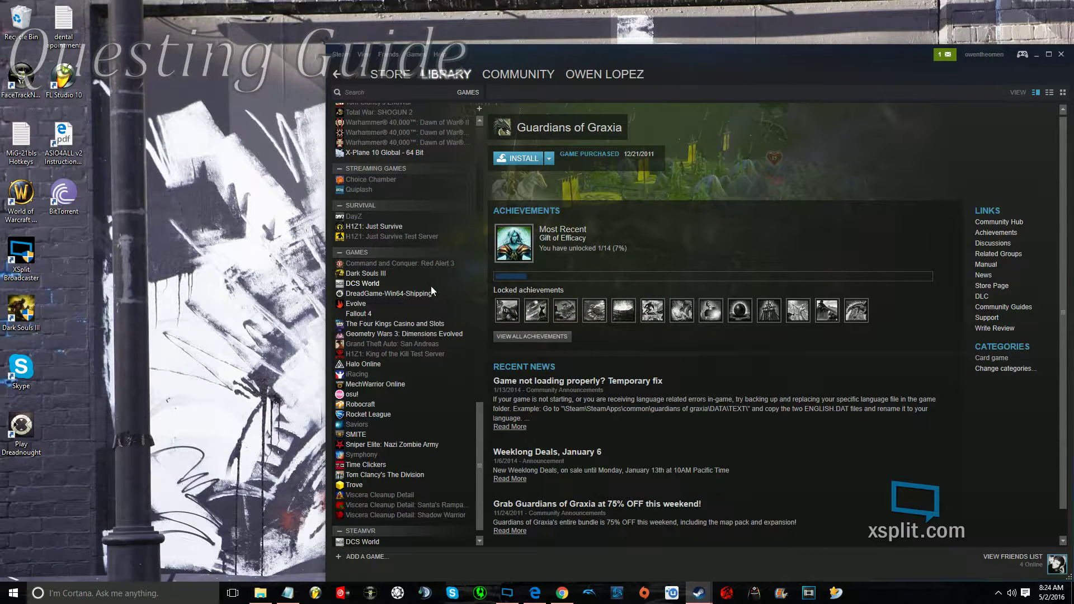
# Clear DreadGame-Win64-Shipping's old launch options, then switch to the forum post listing the parameters.
pyautogui.click(432, 294)
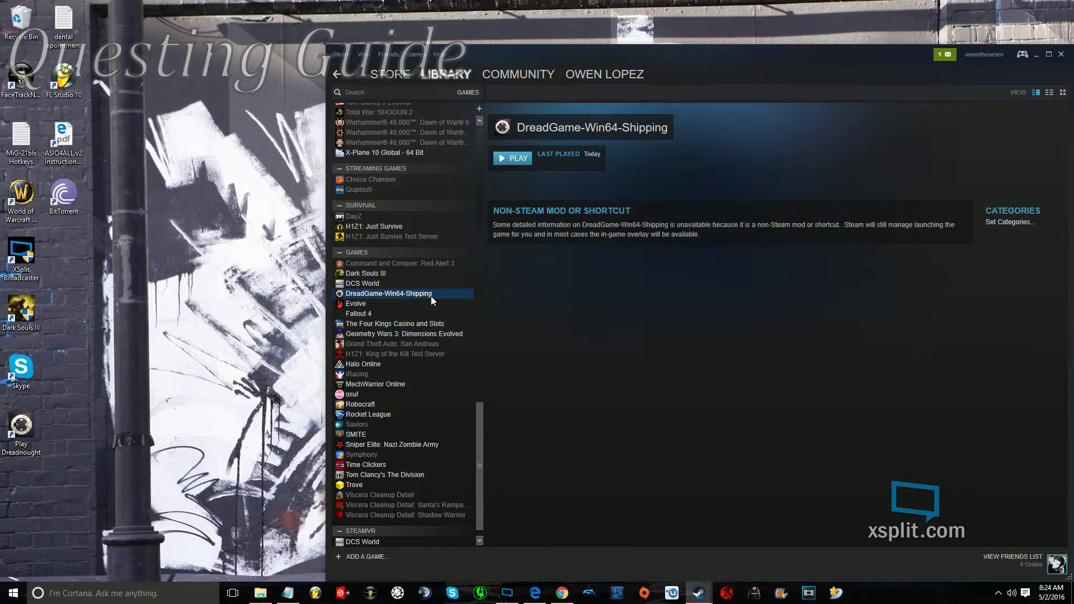
pyautogui.rightClick(431, 300)
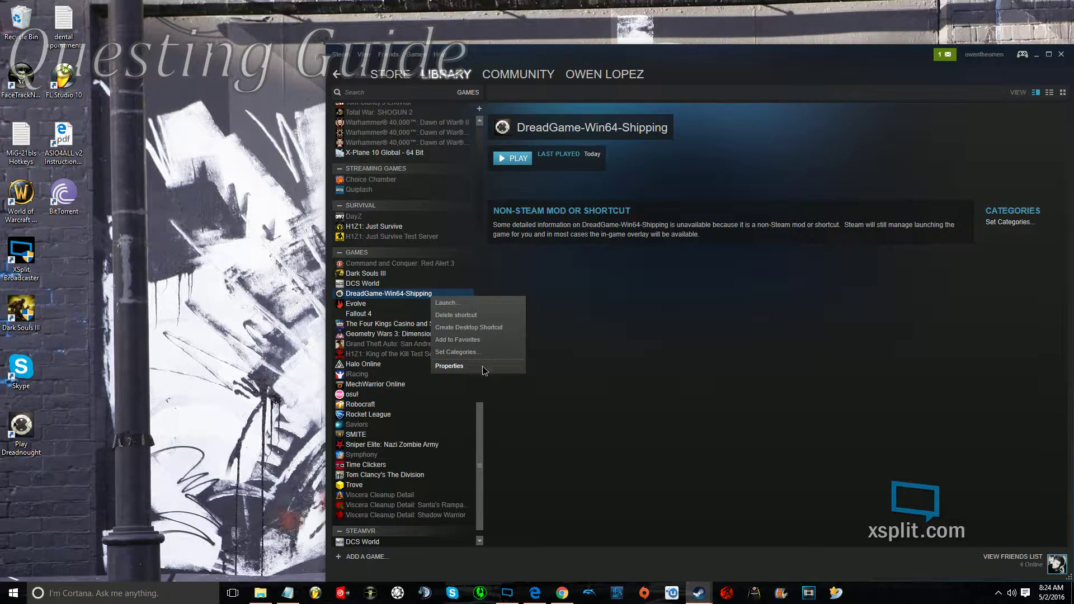
pyautogui.click(482, 365)
pyautogui.click(429, 320)
pyautogui.moveTo(512, 299); pyautogui.dragTo(632, 300)
pyautogui.press('BackSpace')
pyautogui.press('BackSpace')
pyautogui.press('BackSpace')
pyautogui.press('BackSpace')
pyautogui.press('BackSpace')
pyautogui.press('BackSpace')
pyautogui.press('BackSpace')
pyautogui.press('BackSpace')
pyautogui.press('BackSpace')
pyautogui.press('BackSpace')
pyautogui.press('BackSpace')
pyautogui.press('BackSpace')
pyautogui.press('BackSpace')
pyautogui.press('BackSpace')
pyautogui.press('BackSpace')
pyautogui.press('BackSpace')
pyautogui.press('BackSpace')
pyautogui.press('BackSpace')
pyautogui.press('BackSpace')
pyautogui.press('BackSpace')
pyautogui.press('BackSpace')
pyautogui.press('BackSpace')
pyautogui.press('BackSpace')
pyautogui.hotkey('alt', 'Tab')
pyautogui.hotkey('alt', 'Tab')
pyautogui.hotkey('alt', 'Tab')
pyautogui.hotkey('alt', 'Tab')
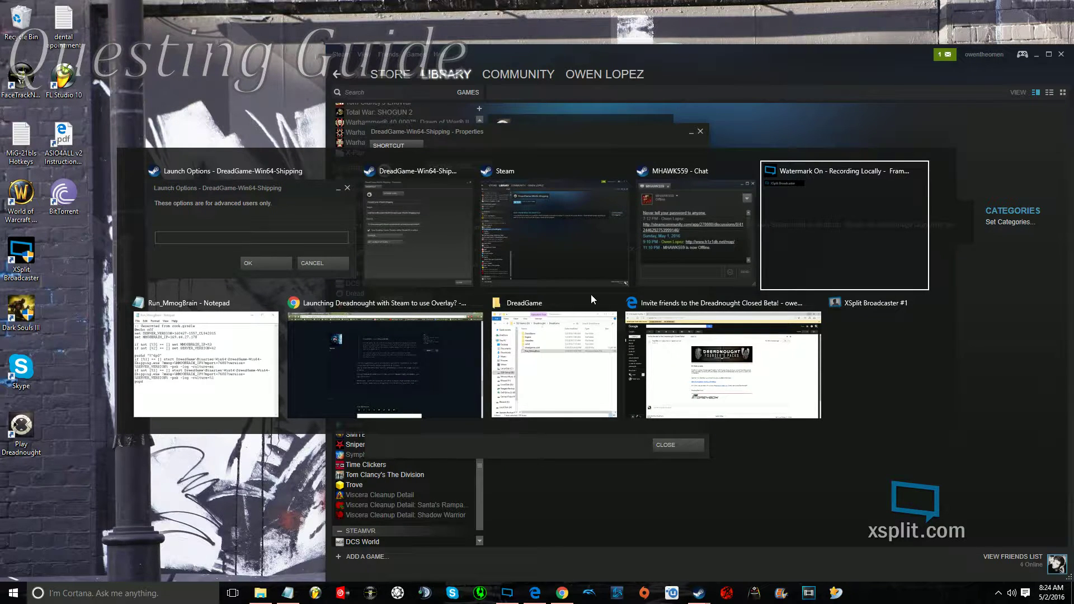
pyautogui.hotkey('alt', 'Tab')
pyautogui.hotkey('alt', 'Tab')
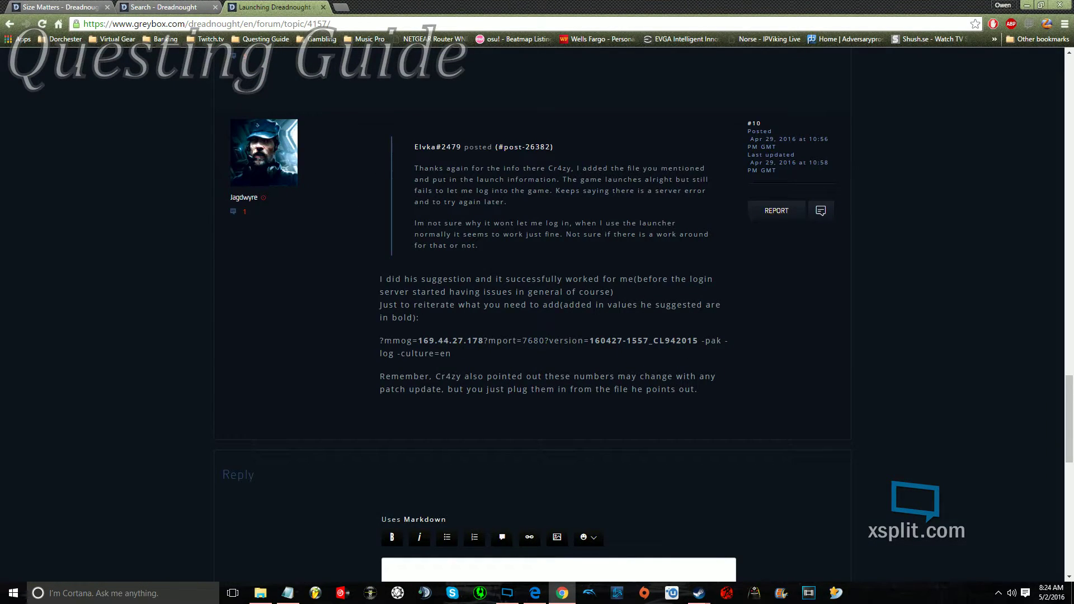
# Paste the forum's parameter string, from ?mmog through -pak -log -culture=en, into the launch options and save.
pyautogui.moveTo(377, 336); pyautogui.dragTo(459, 358)
pyautogui.hotkey('ctrl', 'c')
pyautogui.click(387, 341)
pyautogui.hotkey('alt', 'Tab')
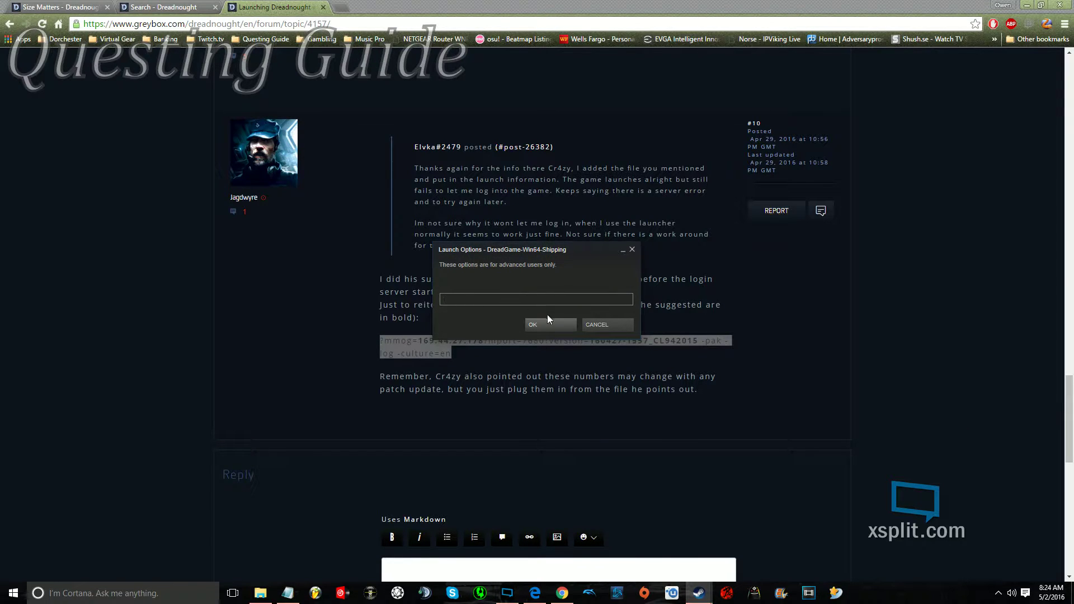
pyautogui.hotkey('ctrl', 'v')
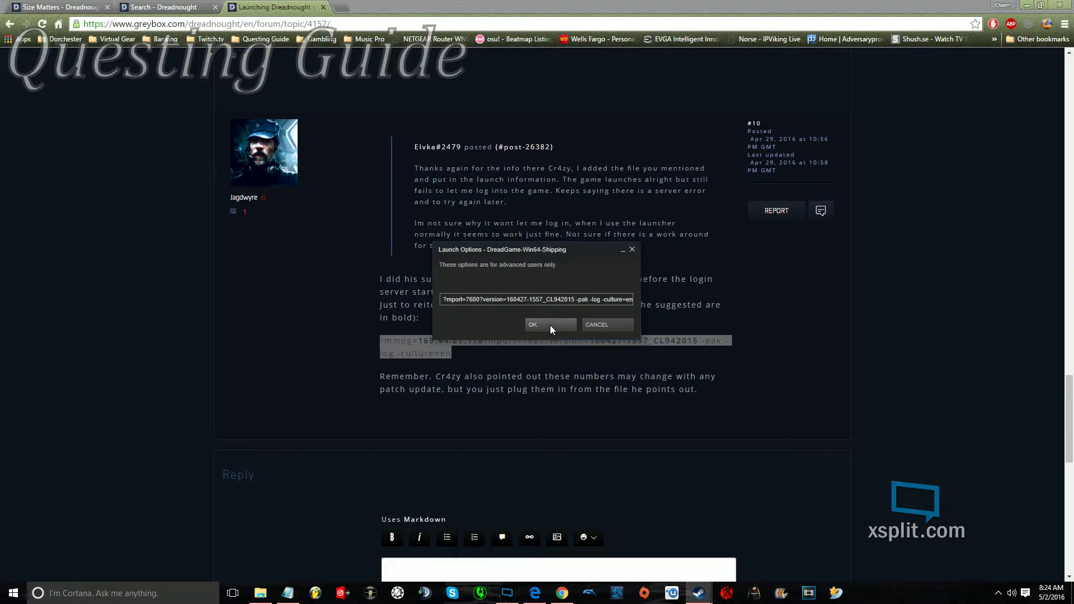
pyautogui.click(549, 324)
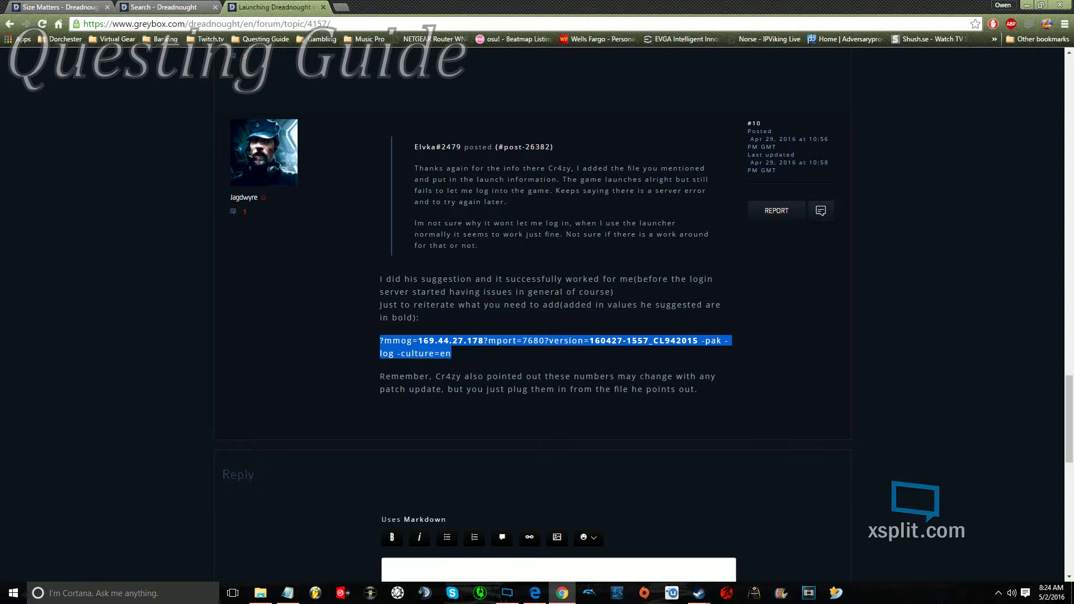
pyautogui.click(522, 350)
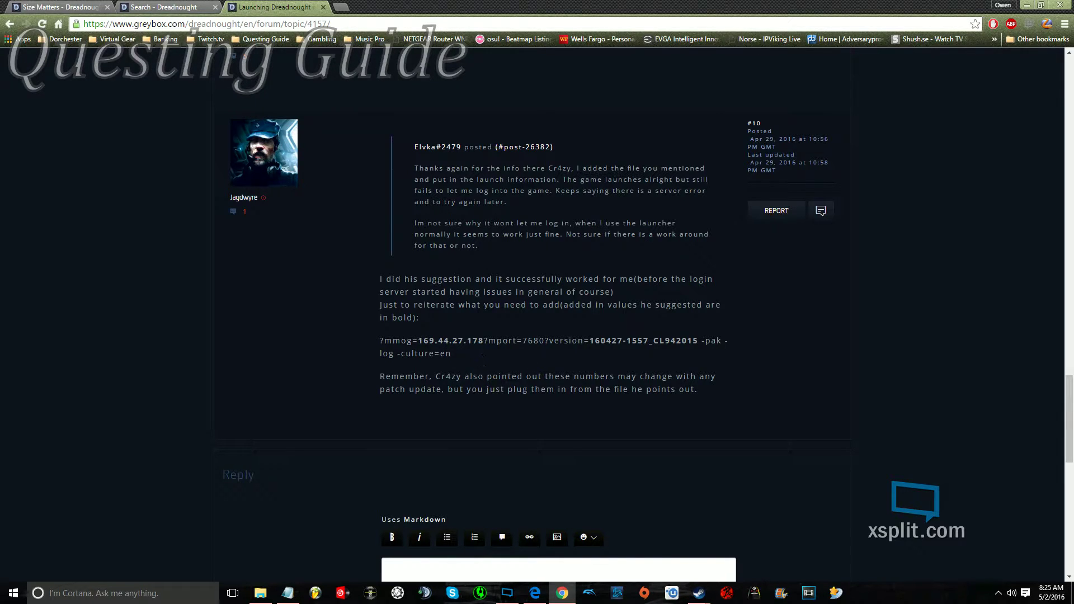
# Open the Run_MmogBrain batch file from D:\Dreadnought\DreadGame in Notepad.
pyautogui.click(260, 593)
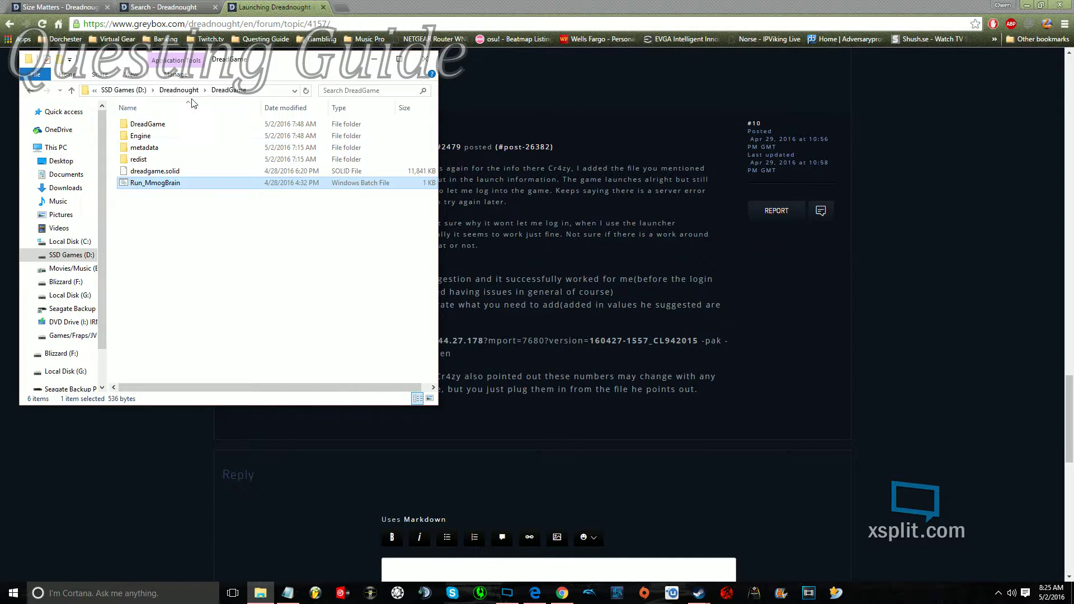
pyautogui.click(168, 93)
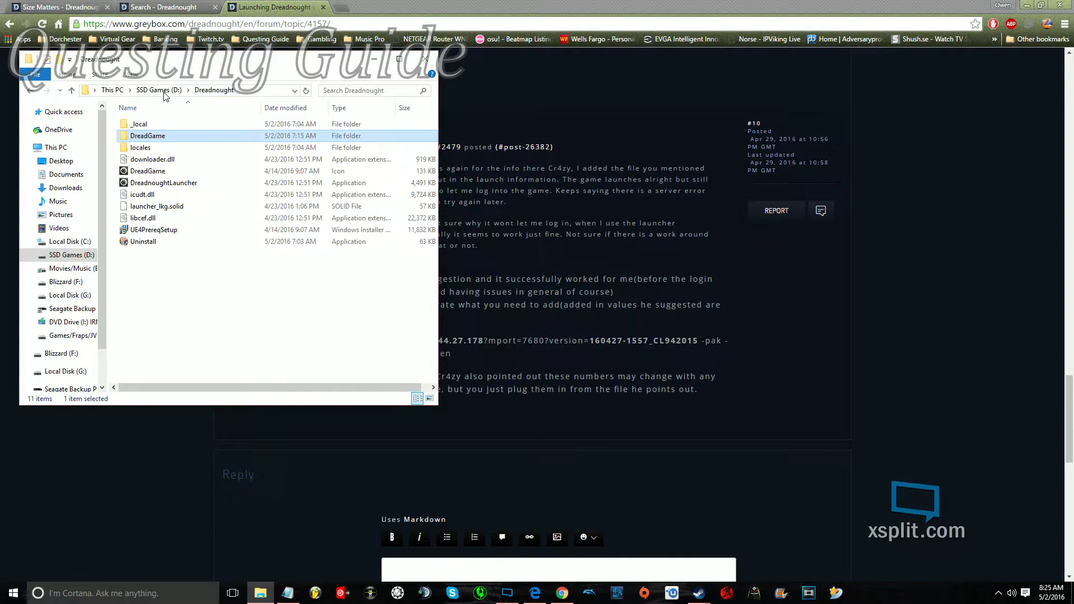
pyautogui.doubleClick(160, 140)
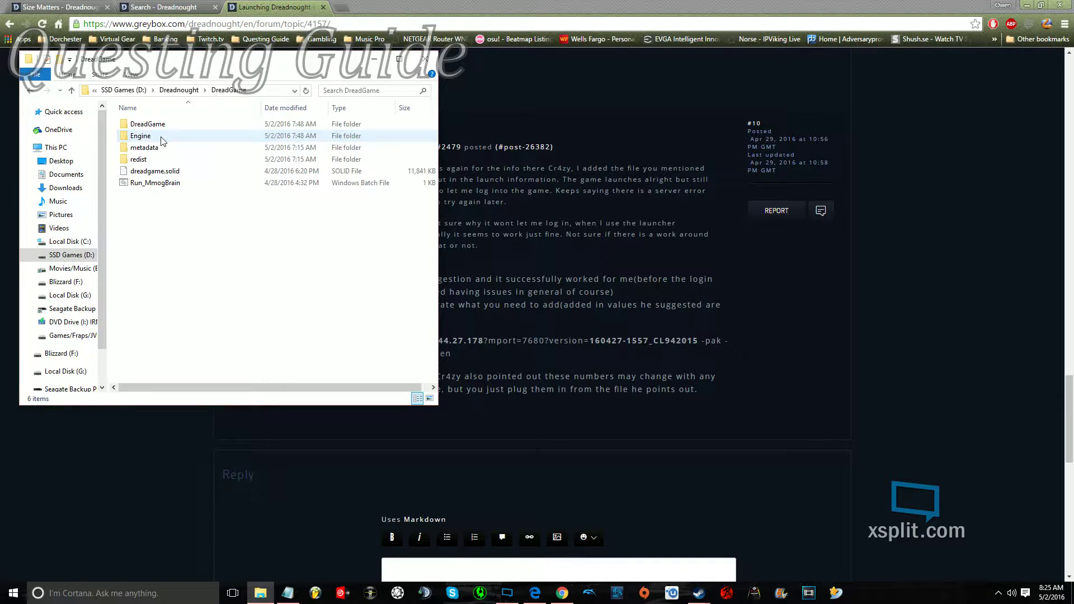
pyautogui.click(180, 185)
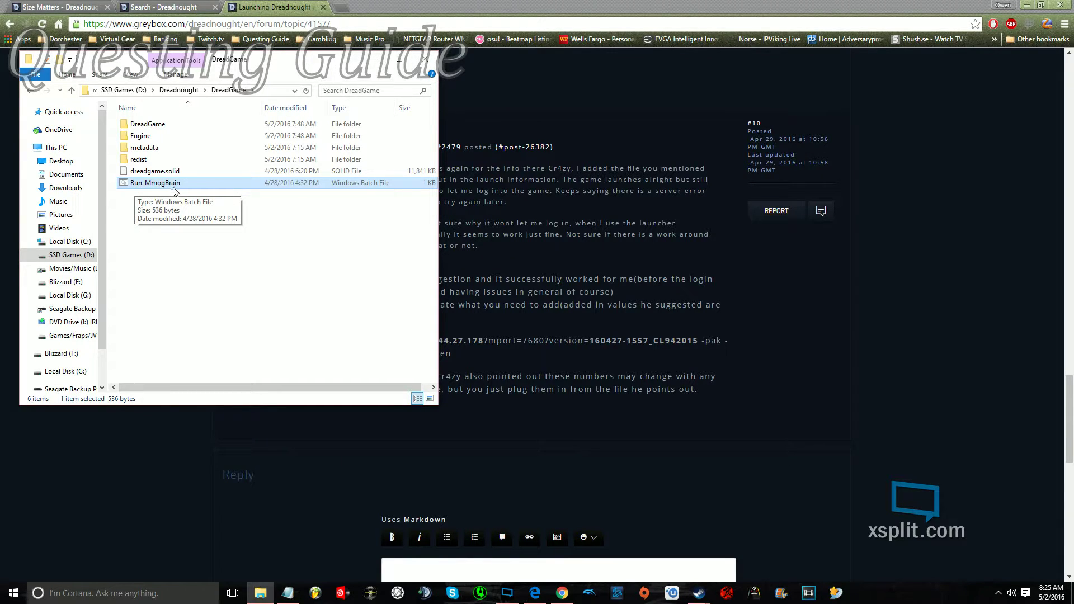
pyautogui.rightClick(177, 191)
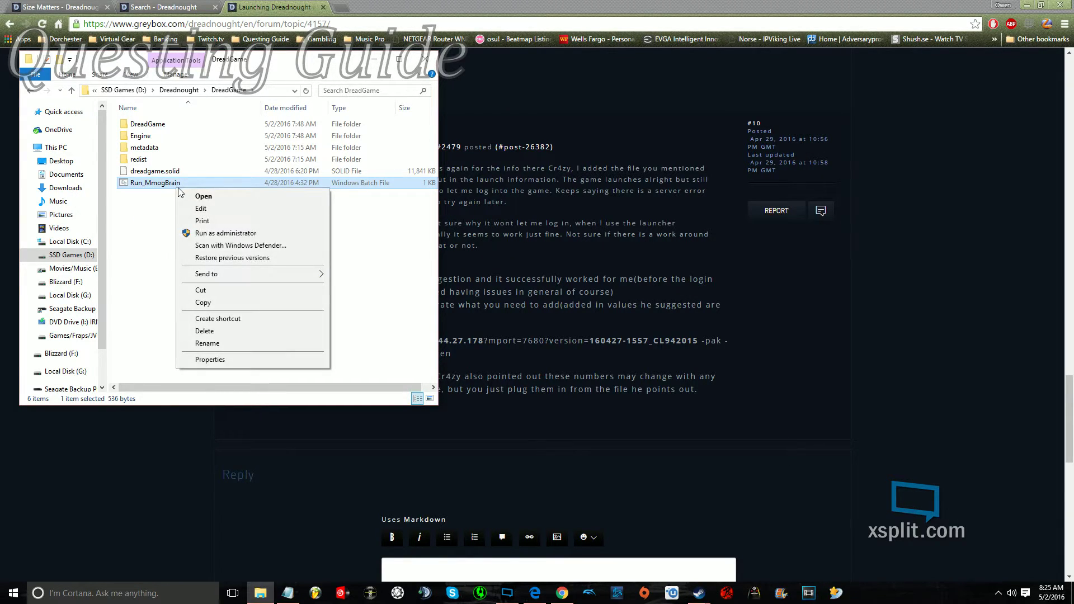
pyautogui.click(218, 208)
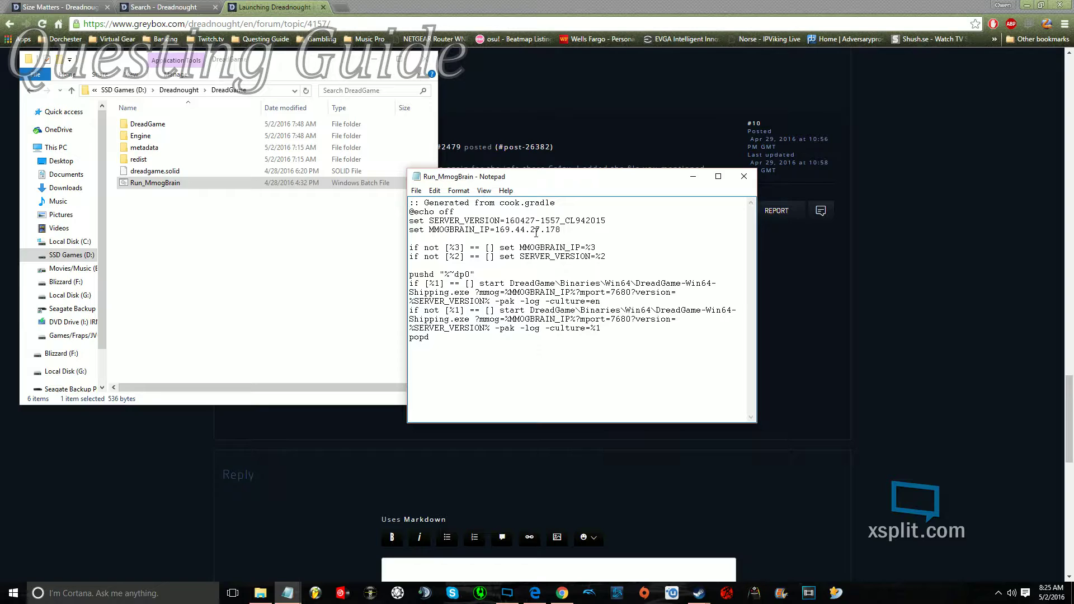
pyautogui.moveTo(521, 223); pyautogui.dragTo(605, 221)
pyautogui.click(515, 221)
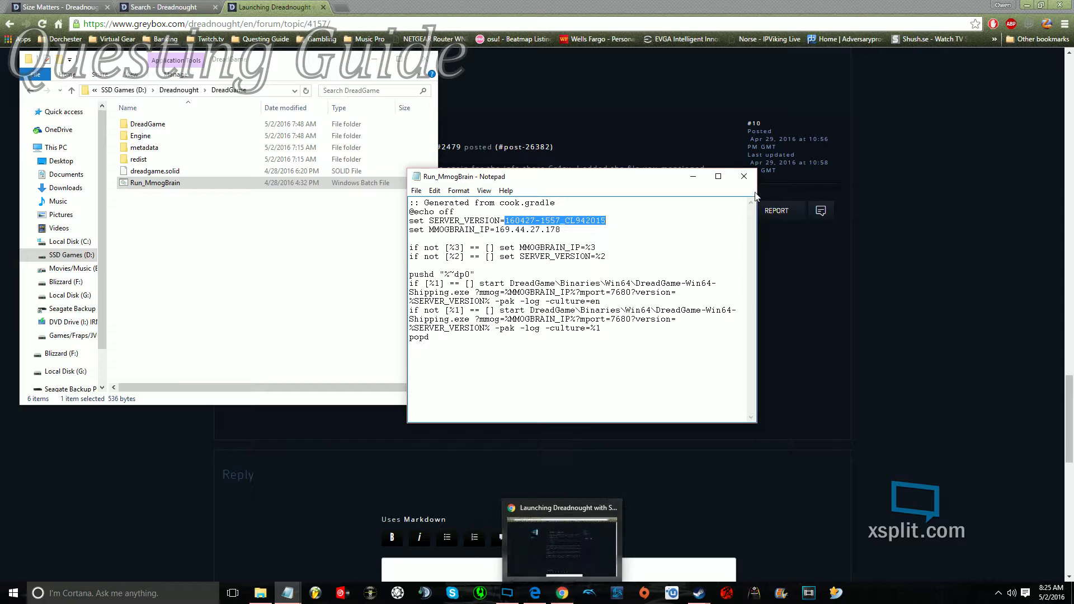
pyautogui.click(562, 593)
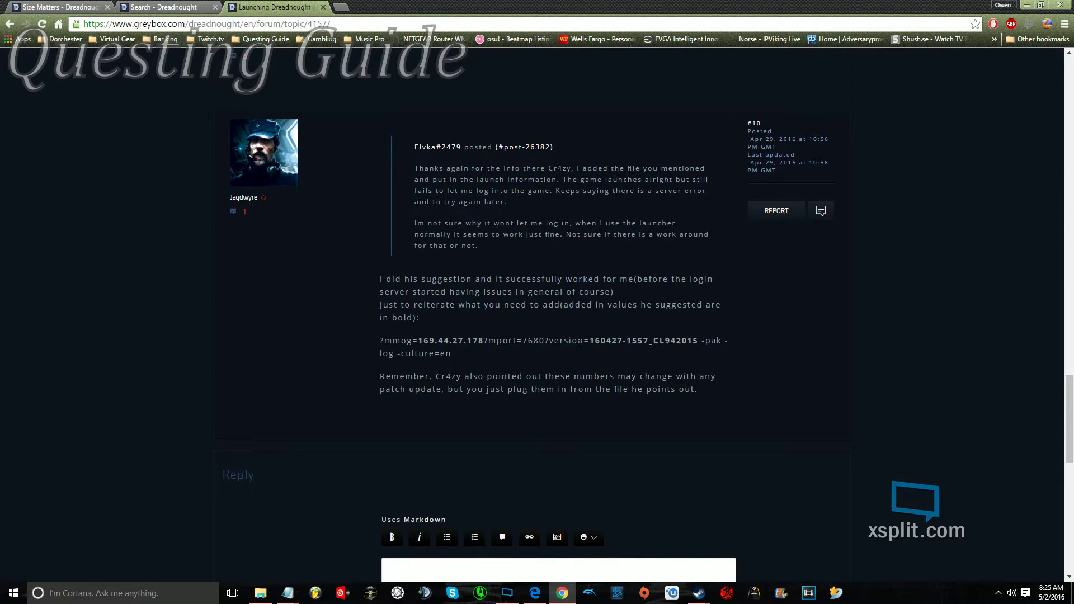
pyautogui.moveTo(590, 341); pyautogui.dragTo(702, 341)
pyautogui.click(538, 351)
pyautogui.hotkey('alt', 'Tab')
pyautogui.moveTo(560, 230); pyautogui.dragTo(492, 229)
pyautogui.hotkey('alt', 'Tab')
pyautogui.moveTo(418, 341); pyautogui.dragTo(484, 344)
pyautogui.hotkey('alt', 'Tab')
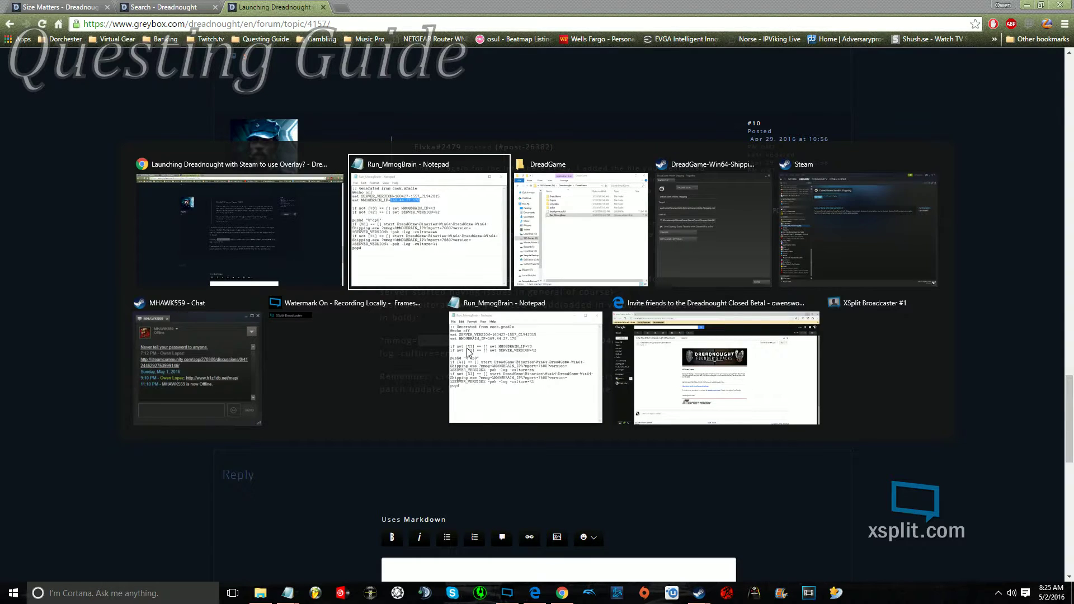
# Close the shortcut's Properties dialog and bring the Steam library back to the front.
pyautogui.hotkey('alt', 'Tab')
pyautogui.hotkey('alt', 'Tab')
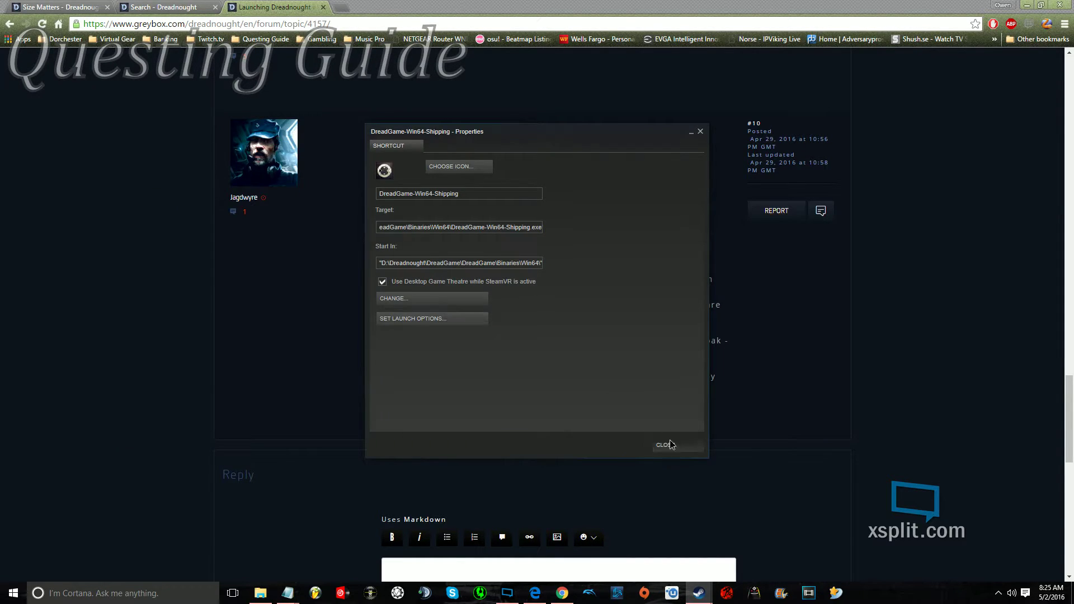
pyautogui.click(670, 442)
pyautogui.hotkey('alt', 'Tab')
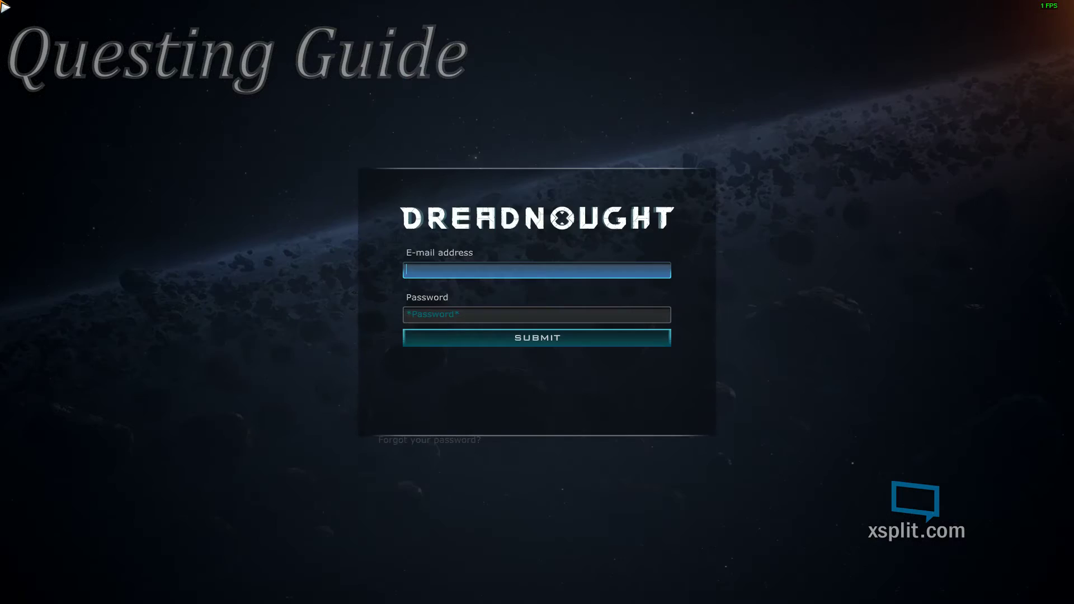
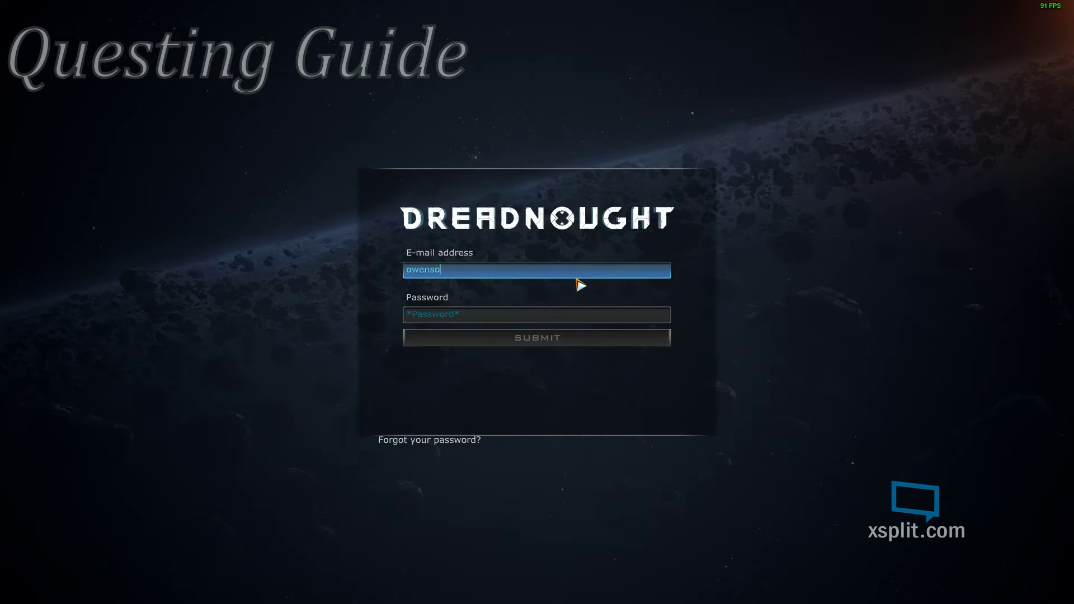
# Log in to Dreadnought with the account e-mail and password.
pyautogui.press('Tab')
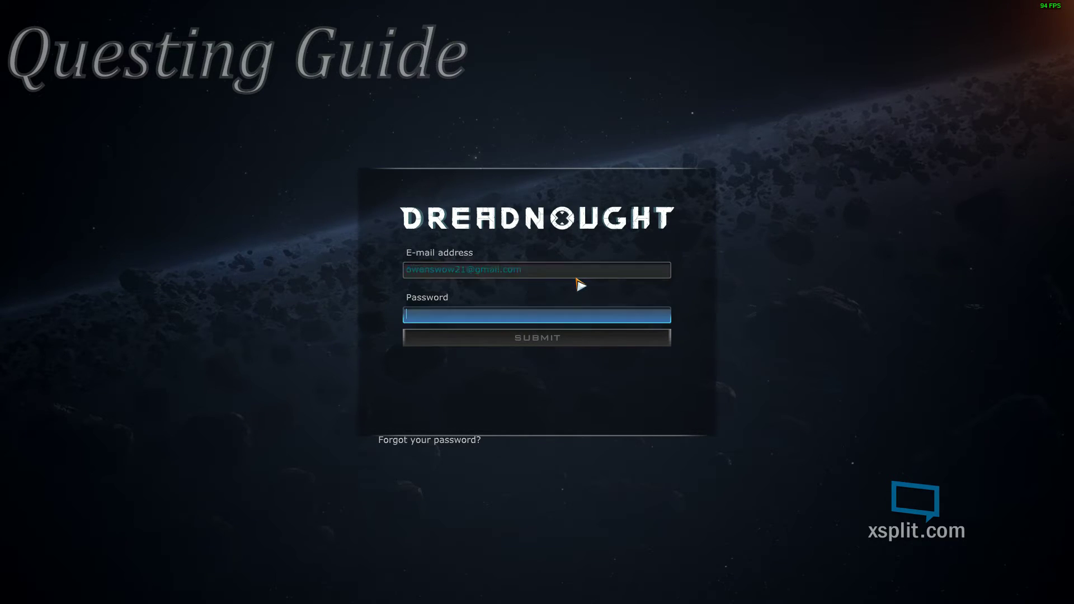
pyautogui.write('********')
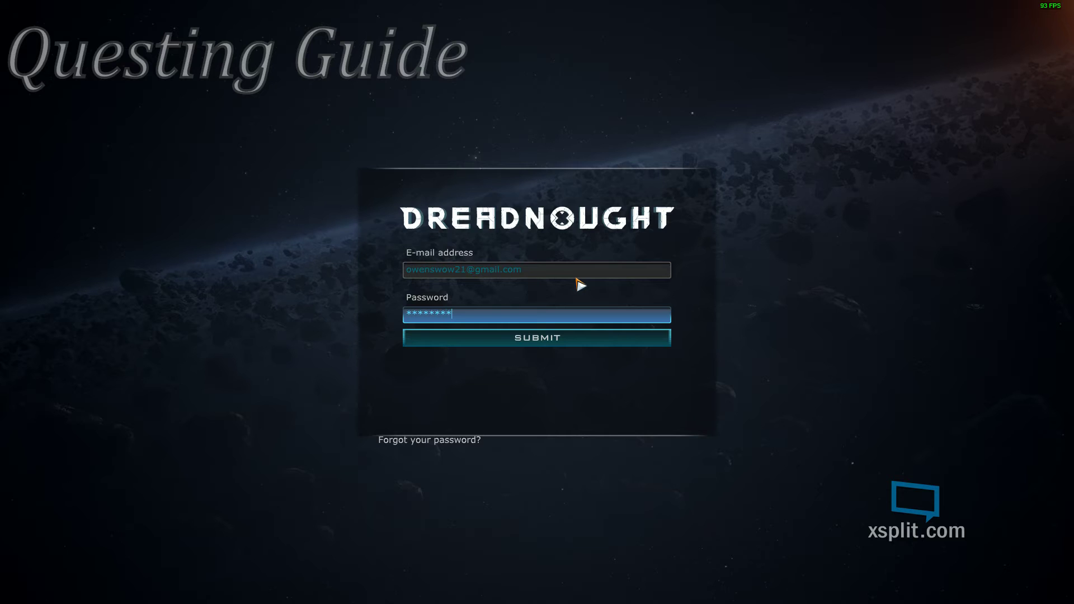
pyautogui.press('Return')
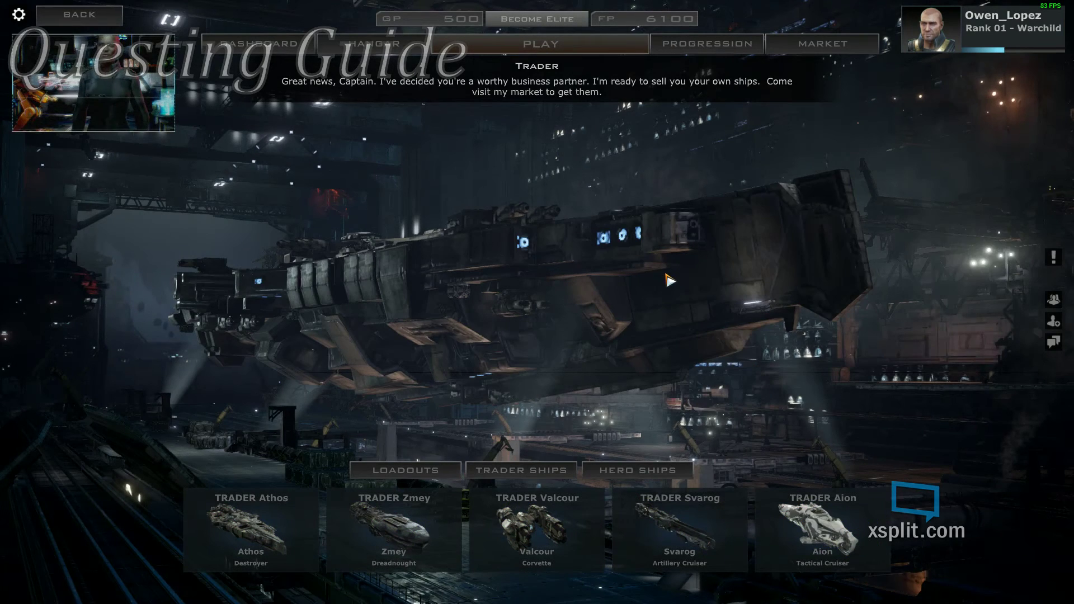
# Open and close the Steam overlay in-game with Shift+Tab, then switch to another window.
pyautogui.hotkey('shift', 'Tab')
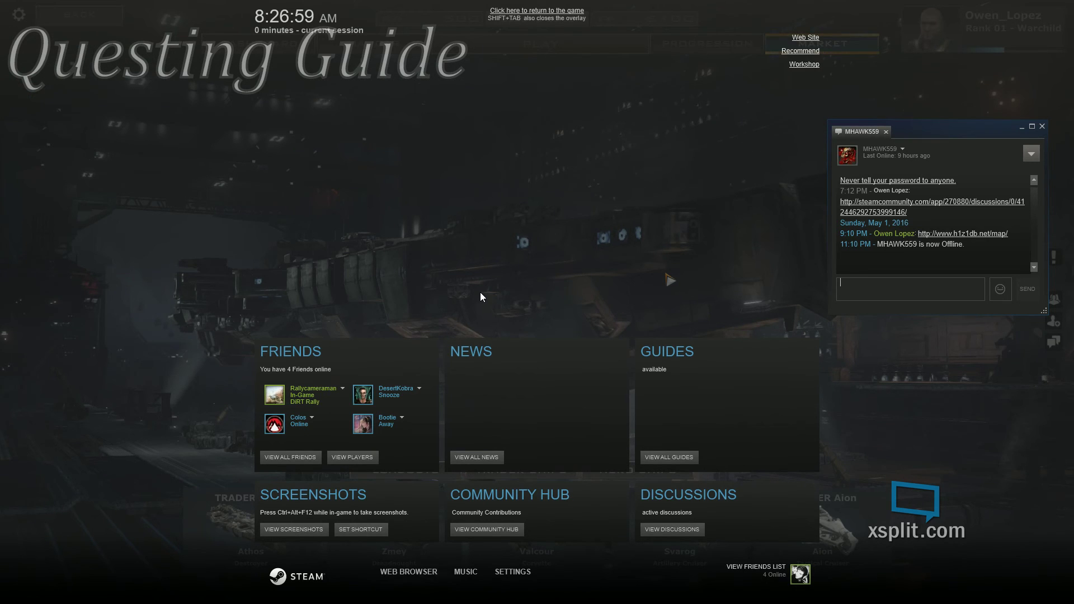
pyautogui.hotkey('shift', 'Tab')
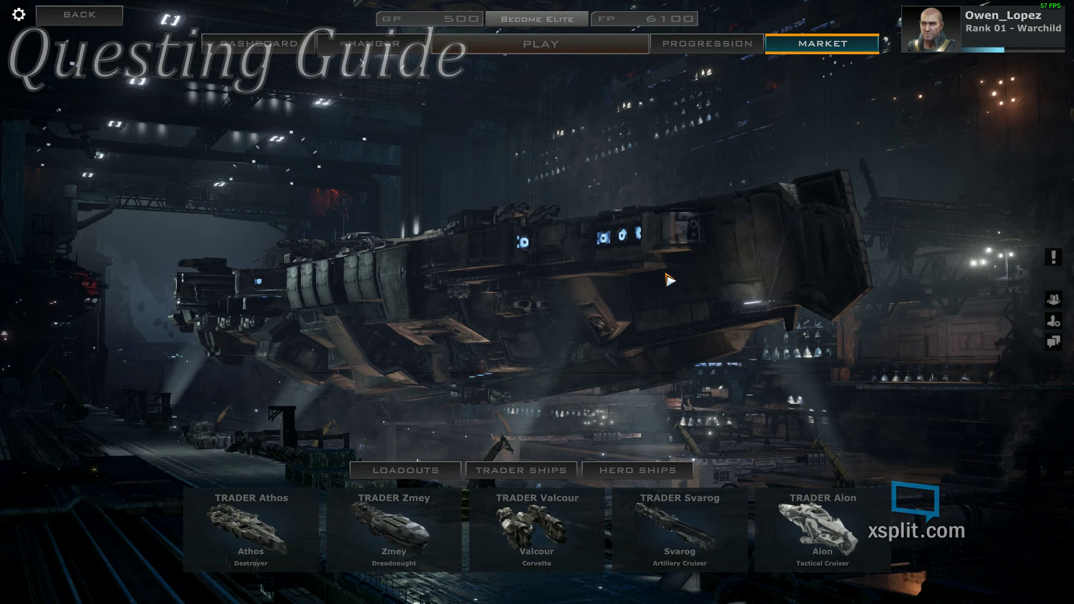
pyautogui.hotkey('alt', 'Tab')
pyautogui.hotkey('alt', 'Tab')
pyautogui.hotkey('alt', 'Tab')
pyautogui.hotkey('alt', 'Tab')
pyautogui.hotkey('alt', 'Tab')
pyautogui.hotkey('alt', 'Tab')
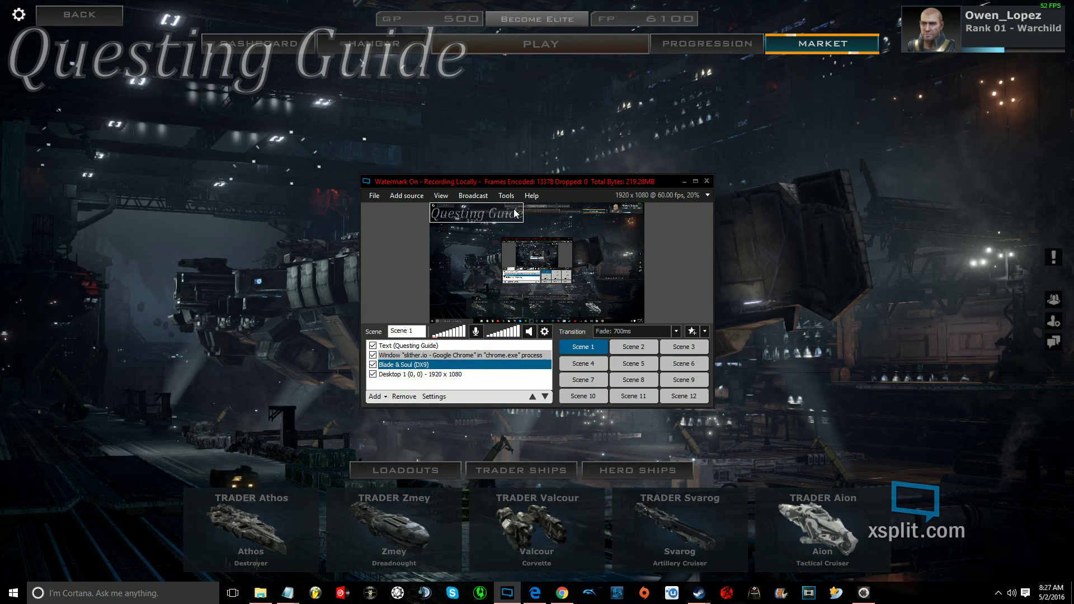